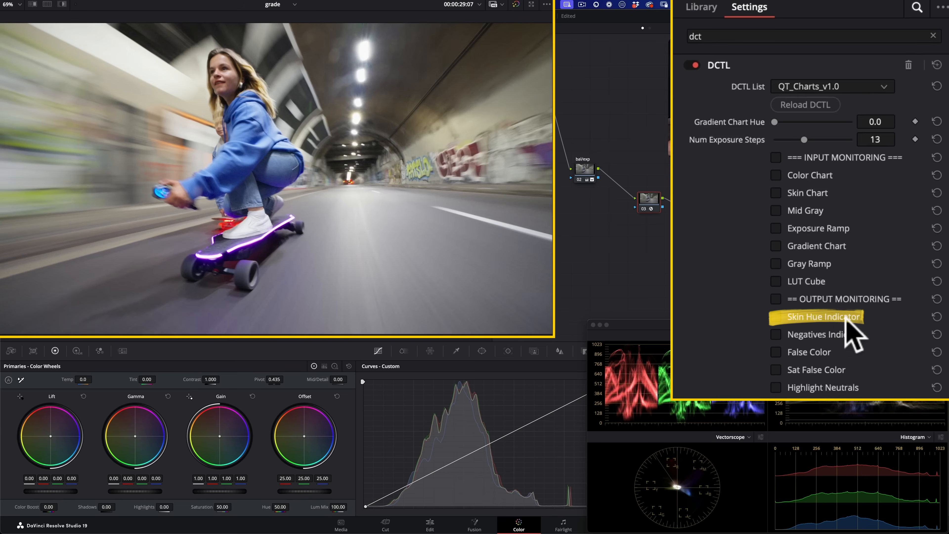
- Turn on the Skin Hue Indicator in the QT_Charts DCTL and move its node closer to the final output transform node
left_click(818, 317)
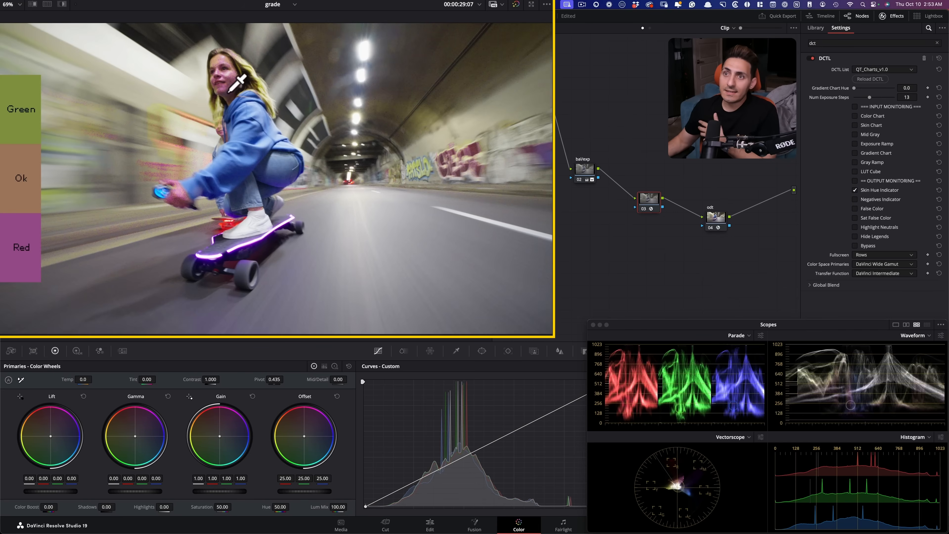
left_click_drag(651, 205, 673, 204)
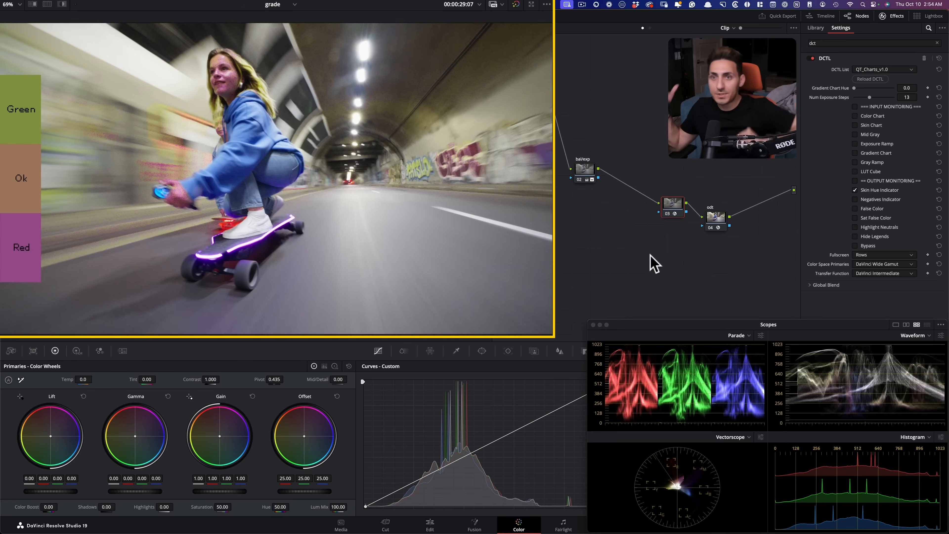
- Select the bal/exp node and compare the picture with the node switched off and on
left_click(583, 169)
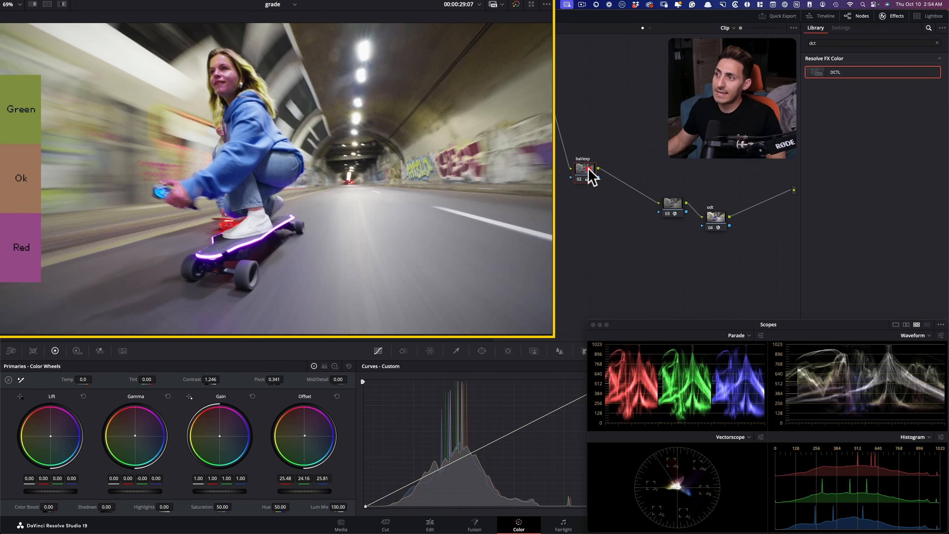
key("super+d")
key("super+d")
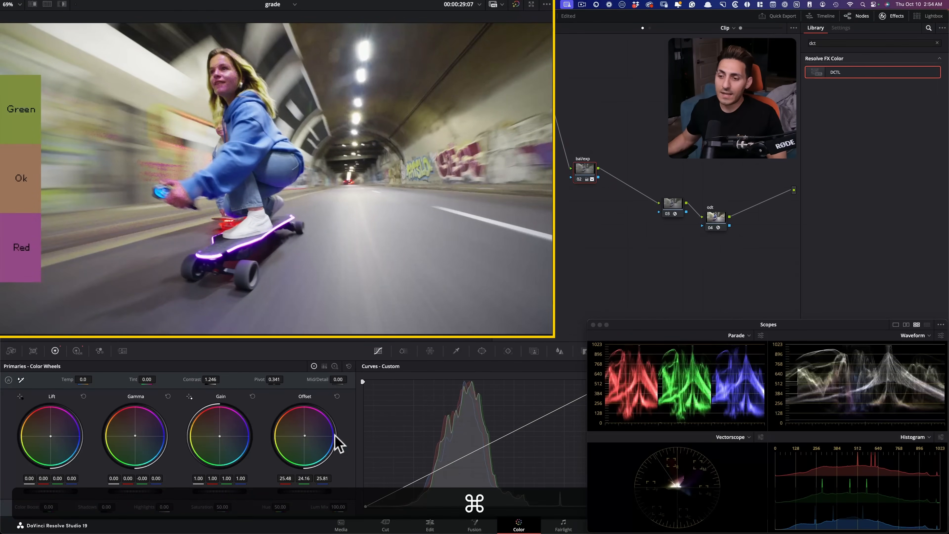
- Try shifting the bal/exp node's offset toward yellow-green and rebalancing it to 24.50, 23.20, 24.92, comparing with the skin indicator off and on
left_click_drag(306, 445, 299, 449)
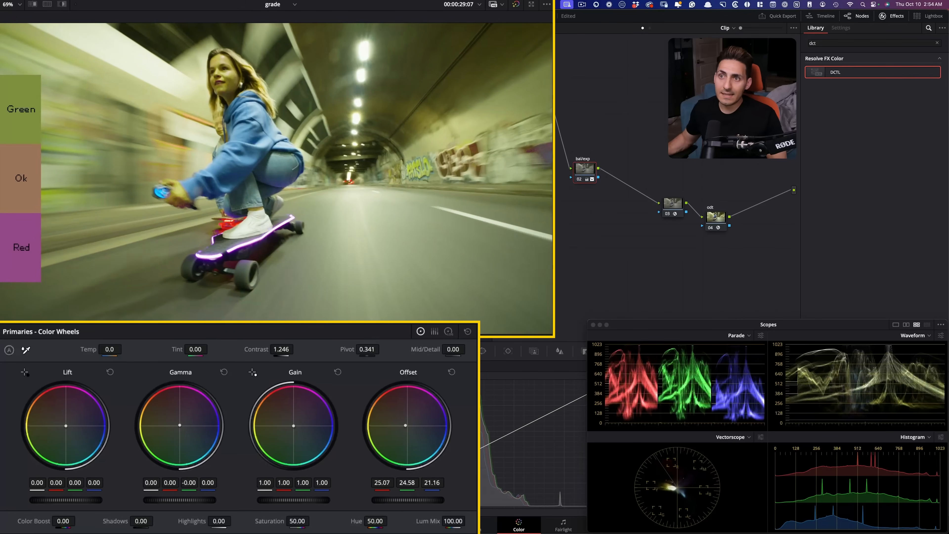
left_click_drag(405, 425, 408, 425)
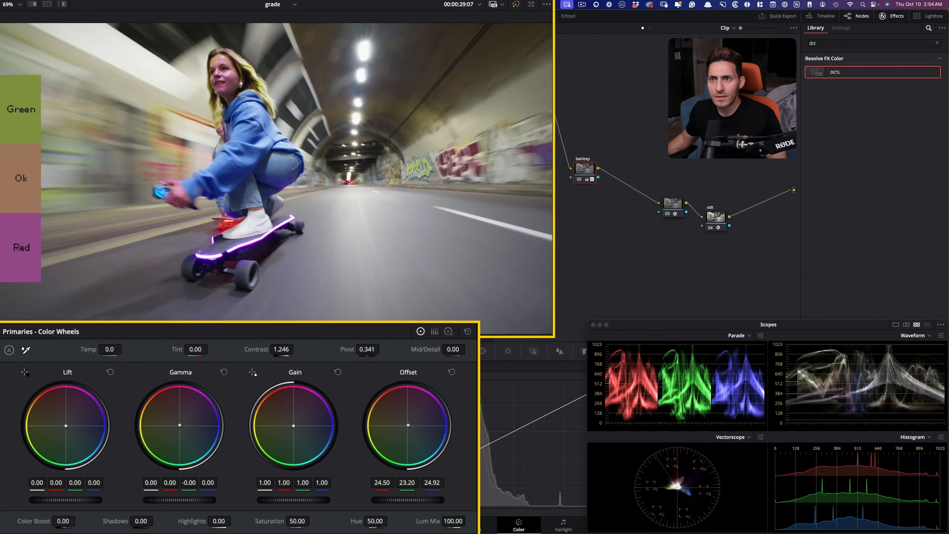
left_click_drag(674, 205, 669, 207)
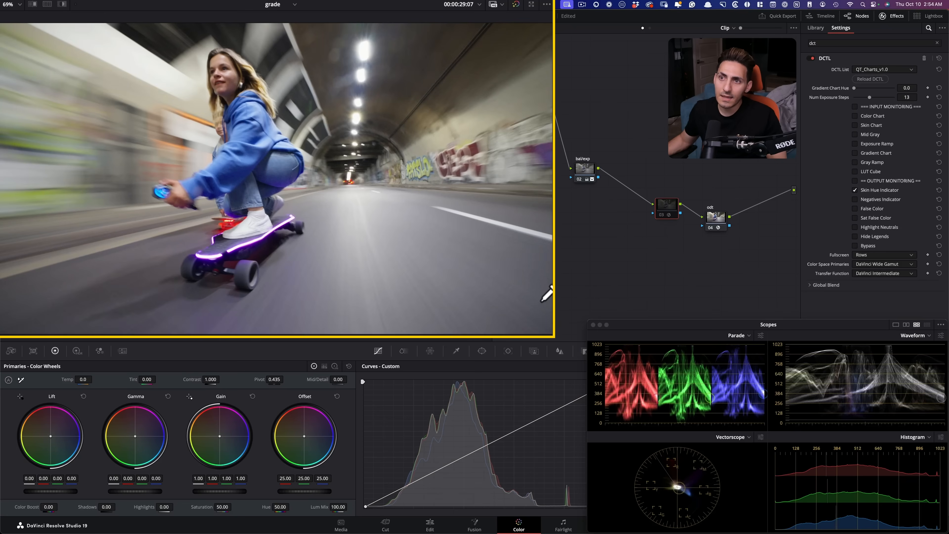
left_click(588, 178, "super")
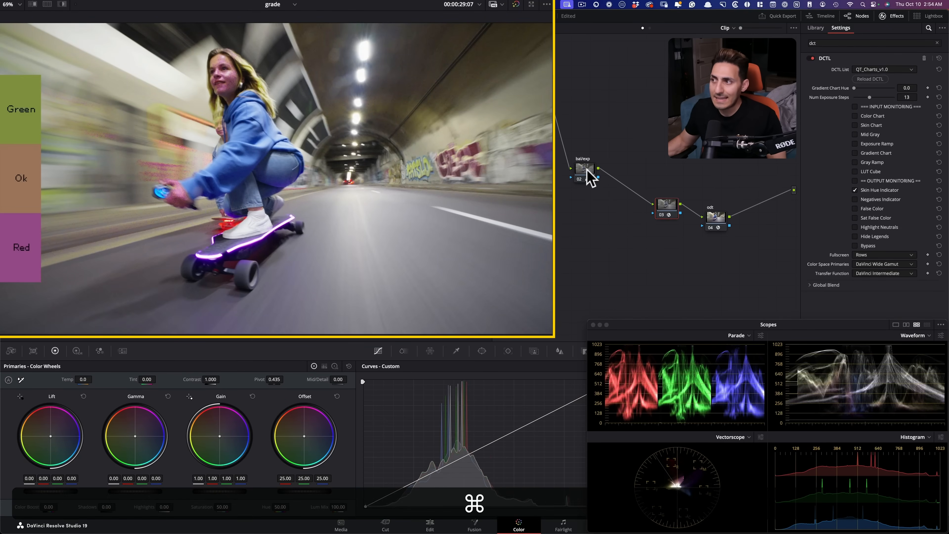
- Undo the trial offset changes on the bal/exp node
key("super+z")
key("super+z")
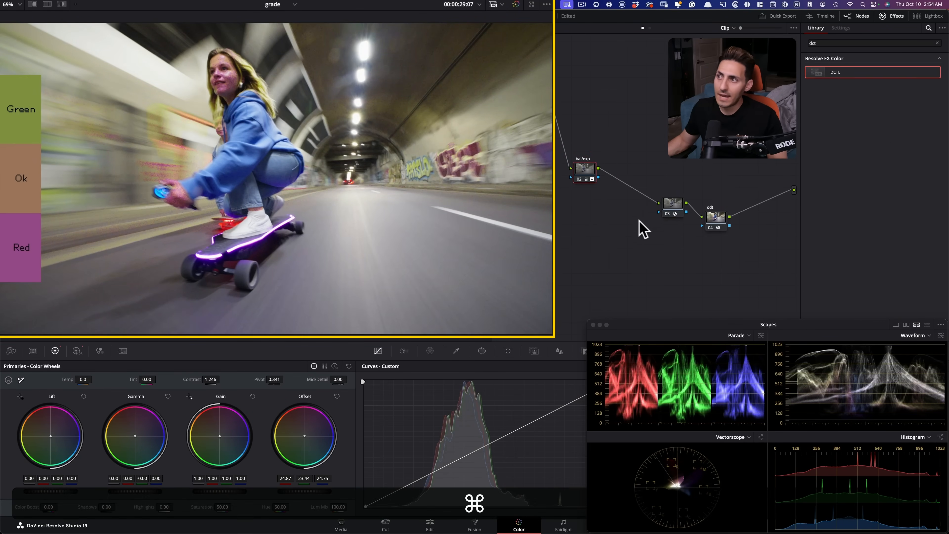
key("super+shift+z")
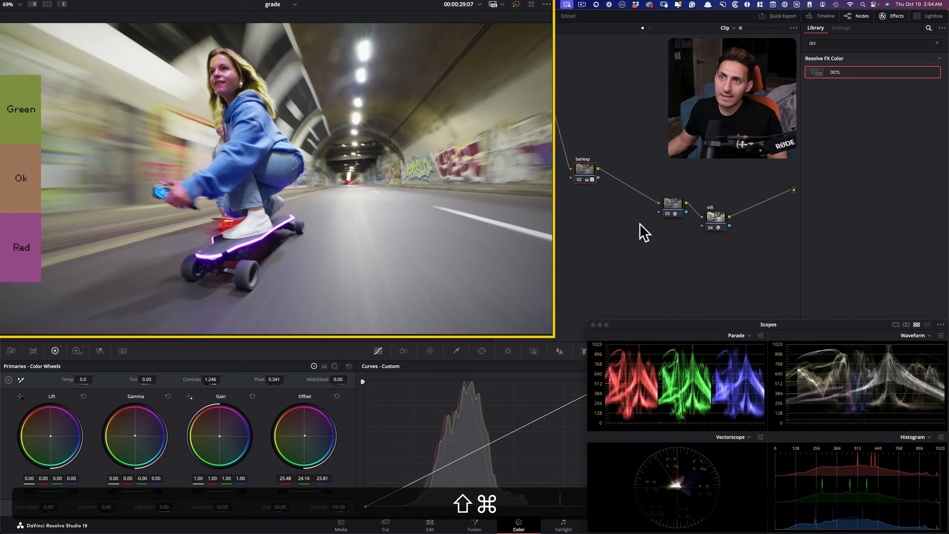
- Replace the Skin Hue Indicator with False Color in the QT_Charts DCTL and compare it with the false color view in Nobe OmniScope
left_click(664, 204, "super")
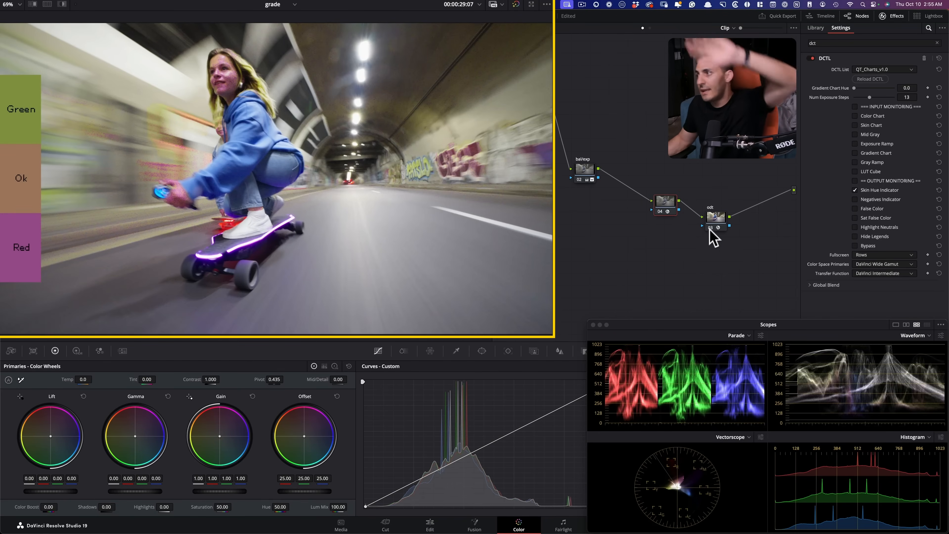
left_click(872, 191)
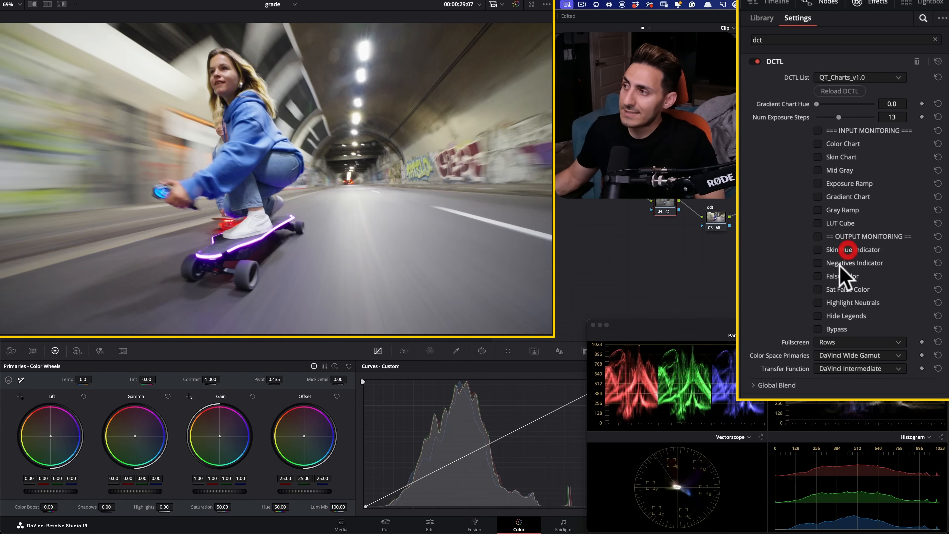
left_click(840, 275)
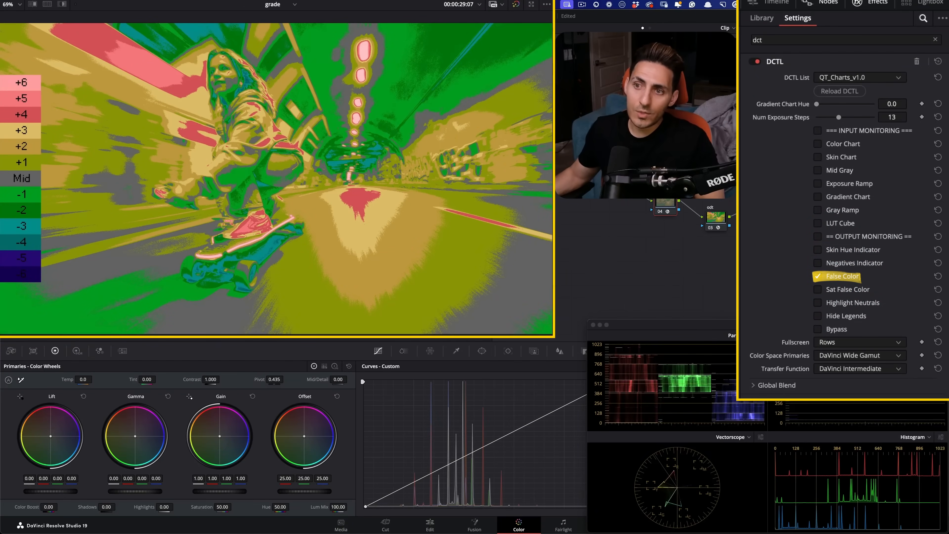
key("super+Tab")
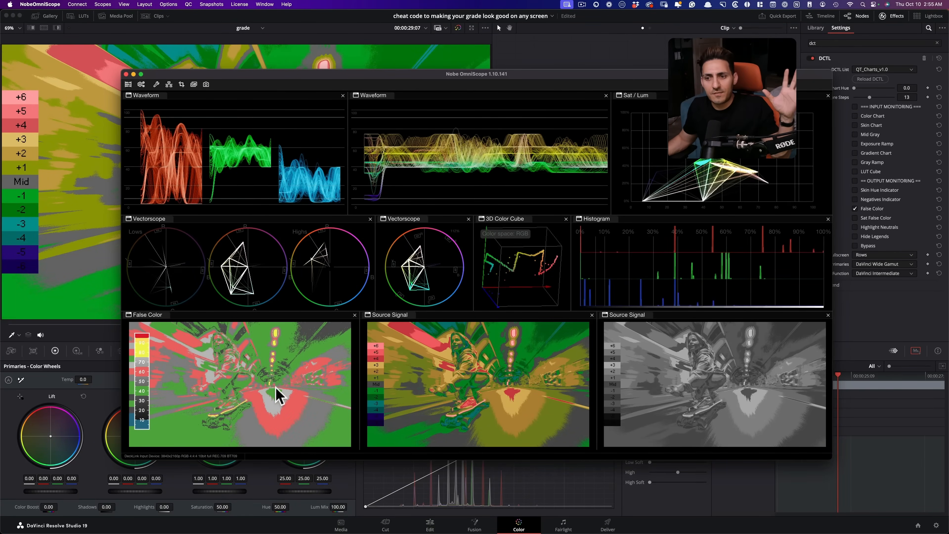
key("super+Tab")
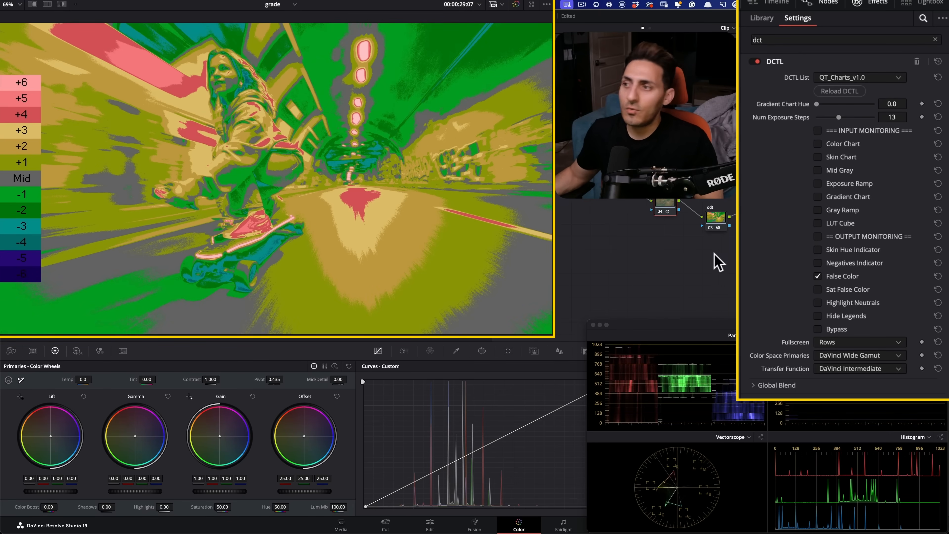
- Switch the chart monitoring from False Color to Sat False Color and raise the bal/exp node's saturation to 80
left_click(843, 275)
left_click(845, 288)
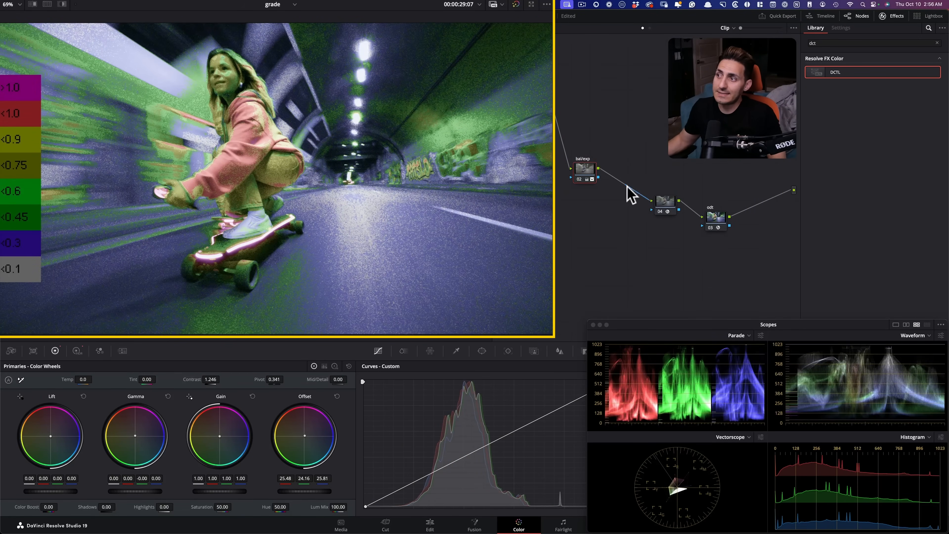
left_click_drag(222, 506, 233, 506)
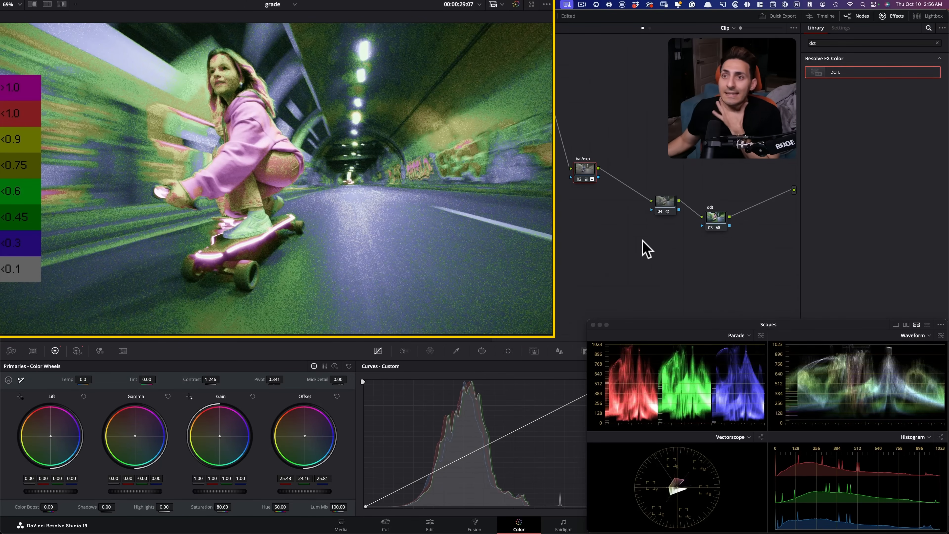
- Compare the image with the QT_Charts node's Sat False Color overlay switched off and on
left_click(663, 203)
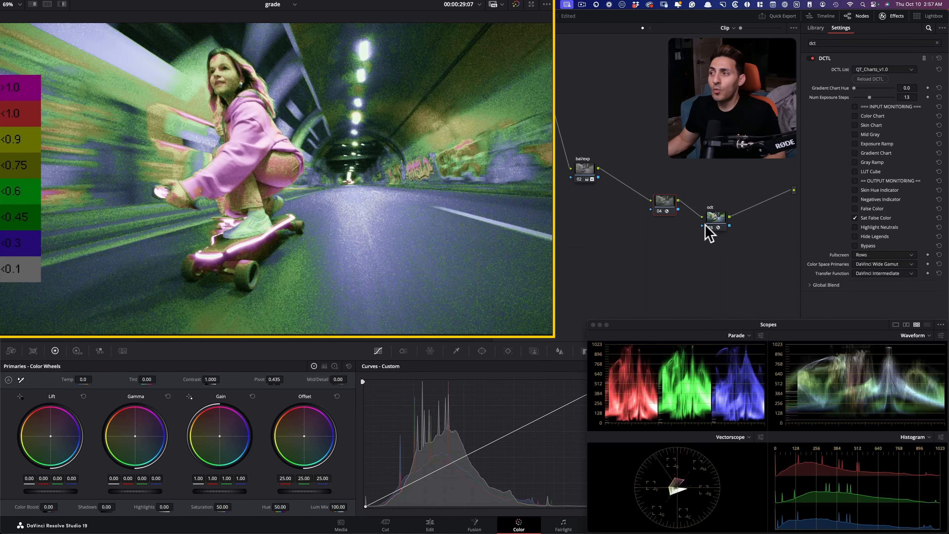
key("cmd+d")
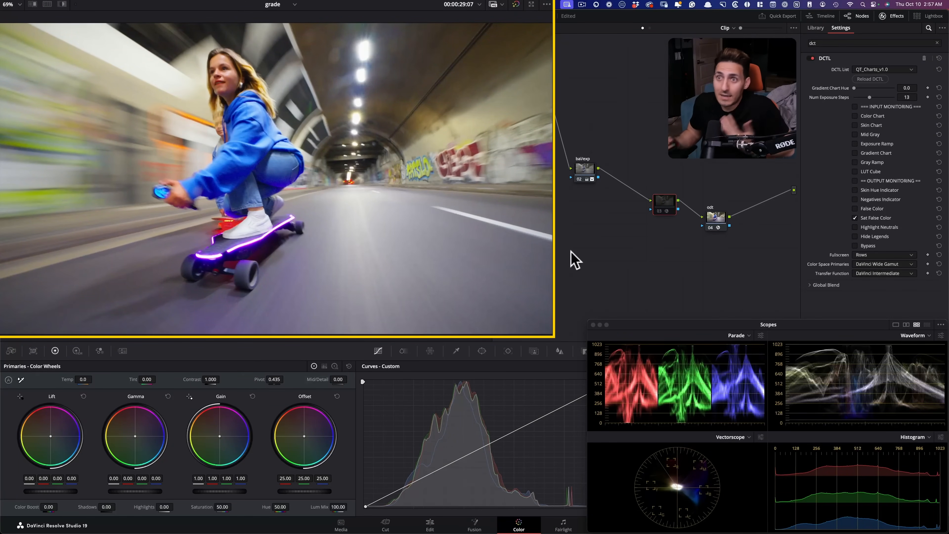
key("super+d")
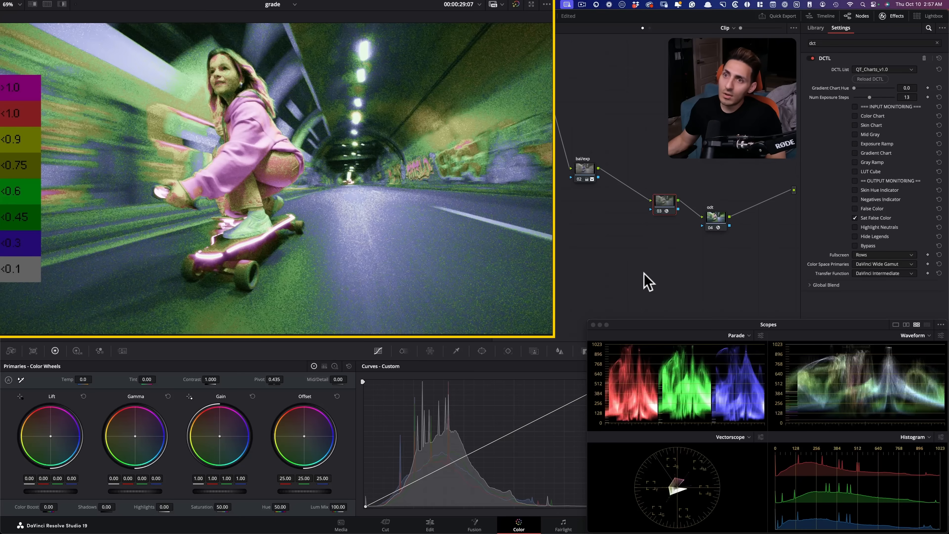
- Undo and redo the saturation increase on the bal/exp node to compare the saturation levels in the overlay
key("cmd+z")
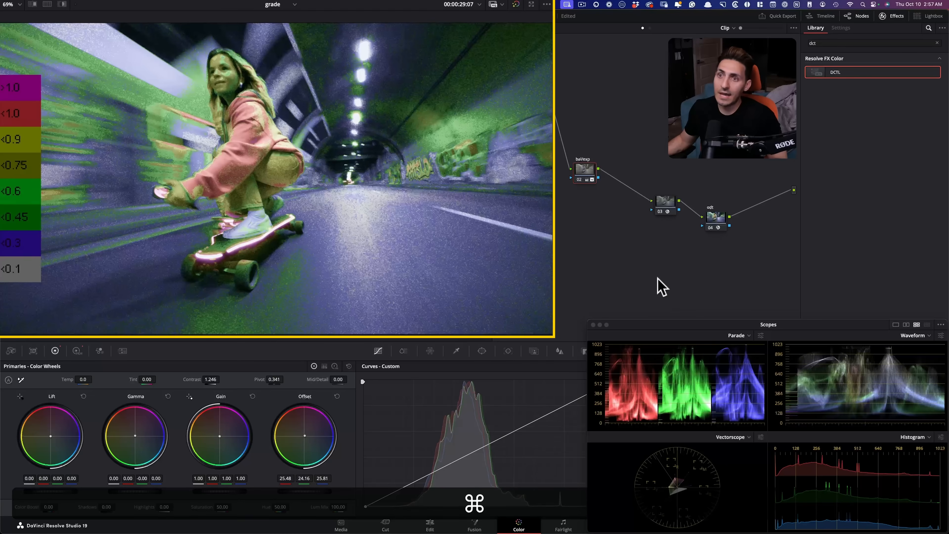
key("super+z")
key("super+shift+z")
key("super+shift+z")
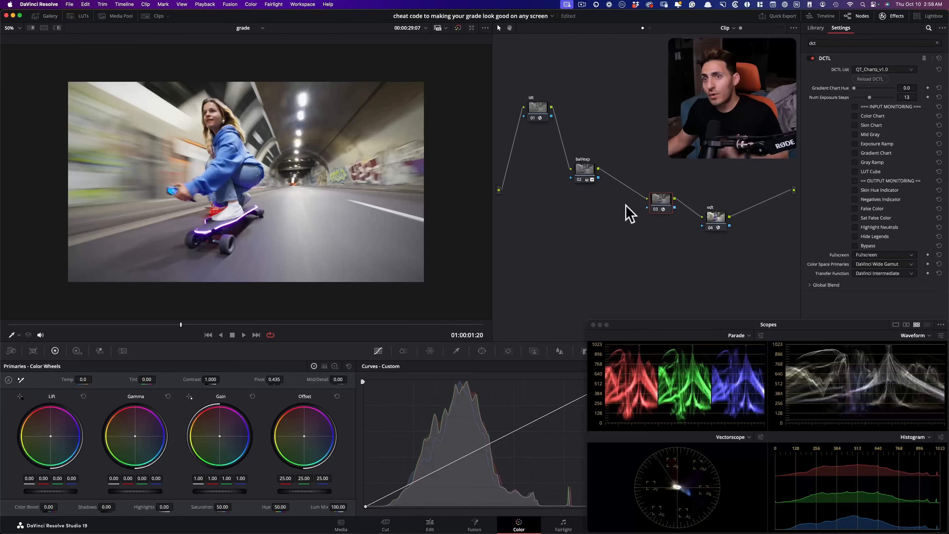
- Extract the QT_Charts node from the chain and reinsert it between the idt and bal/exp nodes
key("shift+z")
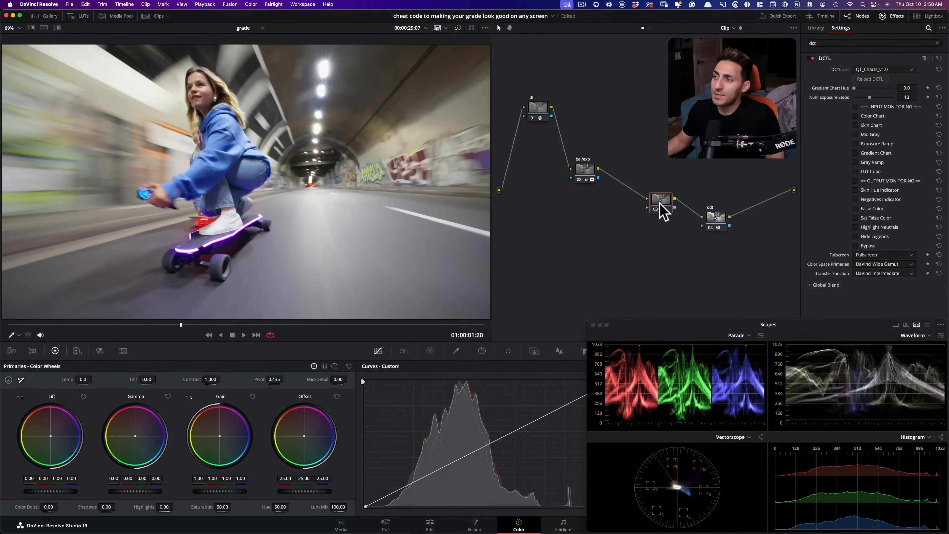
key("e")
left_click_drag(660, 206, 561, 136)
left_click_drag(584, 169, 591, 166)
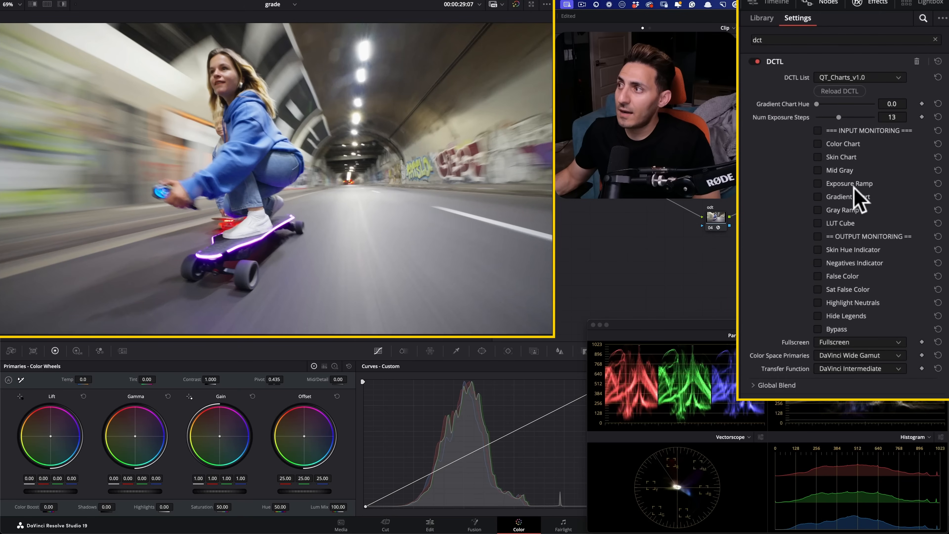
- Turn on the Gradient Chart in the QT_Charts DCTL with its display mode set to Fullscreen
left_click(877, 153)
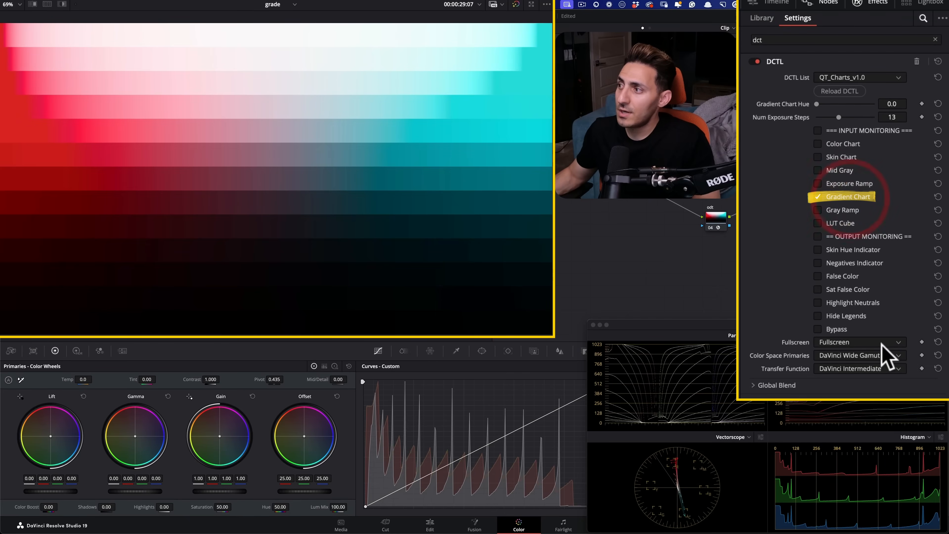
left_click(898, 342)
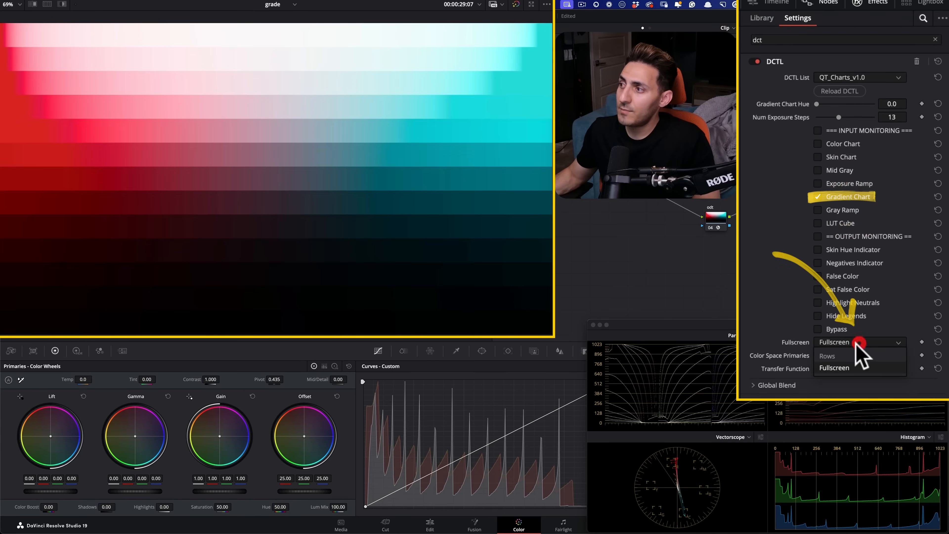
left_click(848, 369)
- Set the bal/exp node's saturation to 80 and inspect how the red side of the gradient chart breaks up
left_click(593, 172)
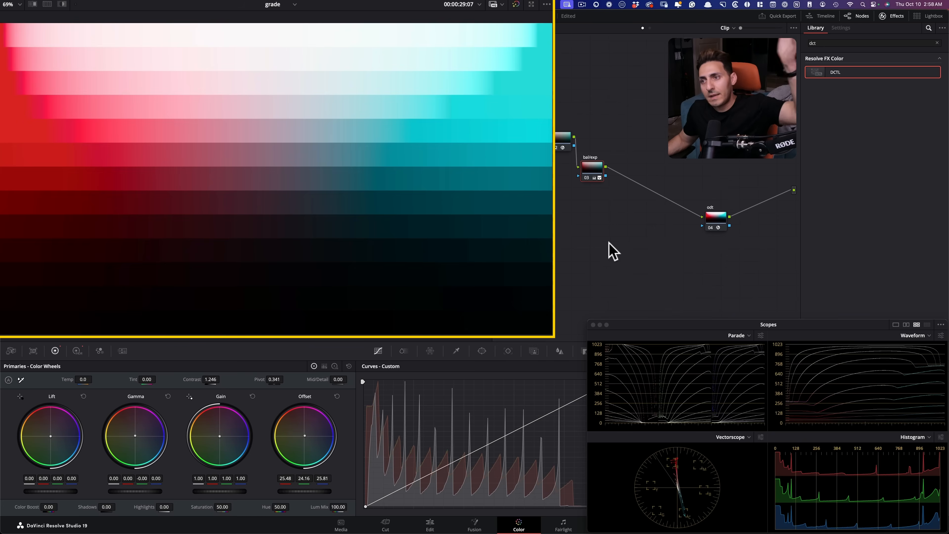
scroll(524, 248, "down", 3)
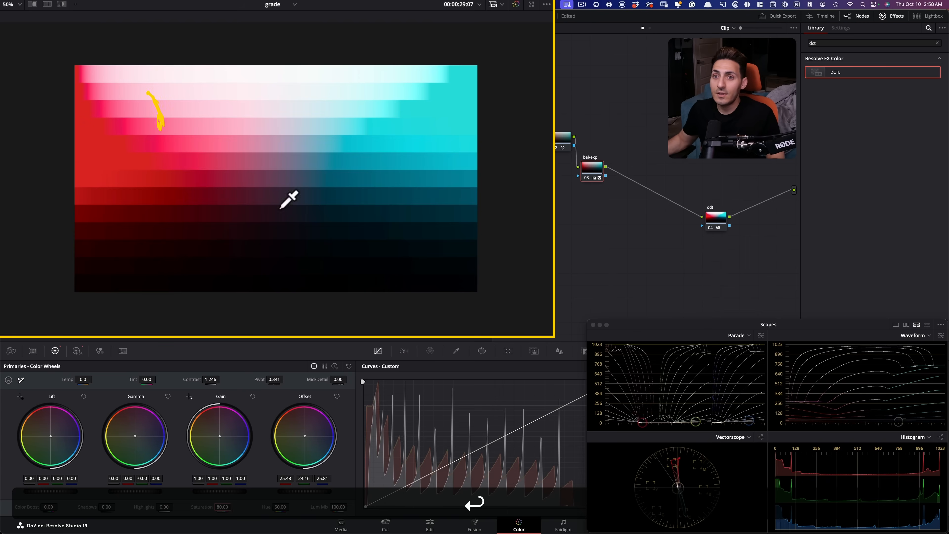
scroll(187, 180, "up", 4)
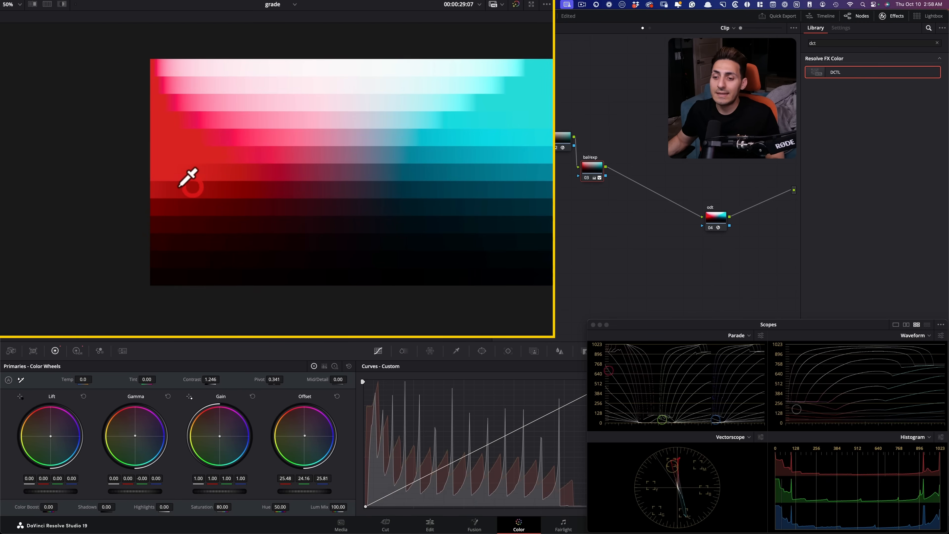
scroll(271, 225, "down", 2)
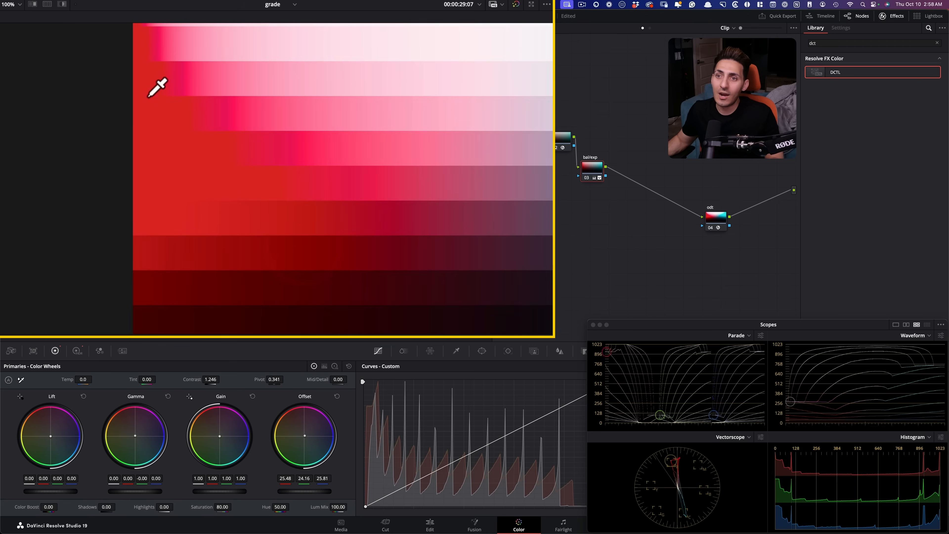
scroll(212, 197, "down", 2)
scroll(159, 187, "down", 2)
scroll(493, 254, "up", 4)
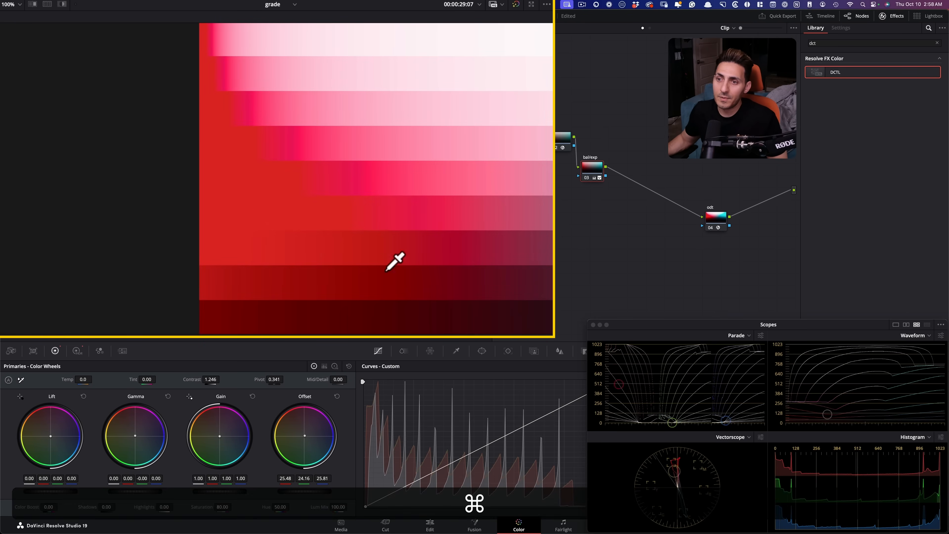
- Compare the gradient chart with and without the saturation increase, ending with the increase undone
key("super+z")
key("super+shift+z")
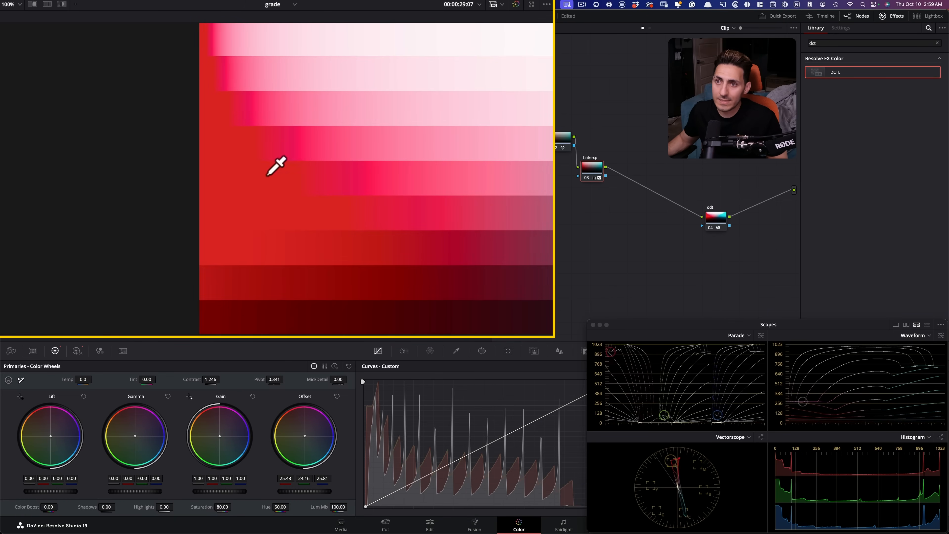
key("super+z")
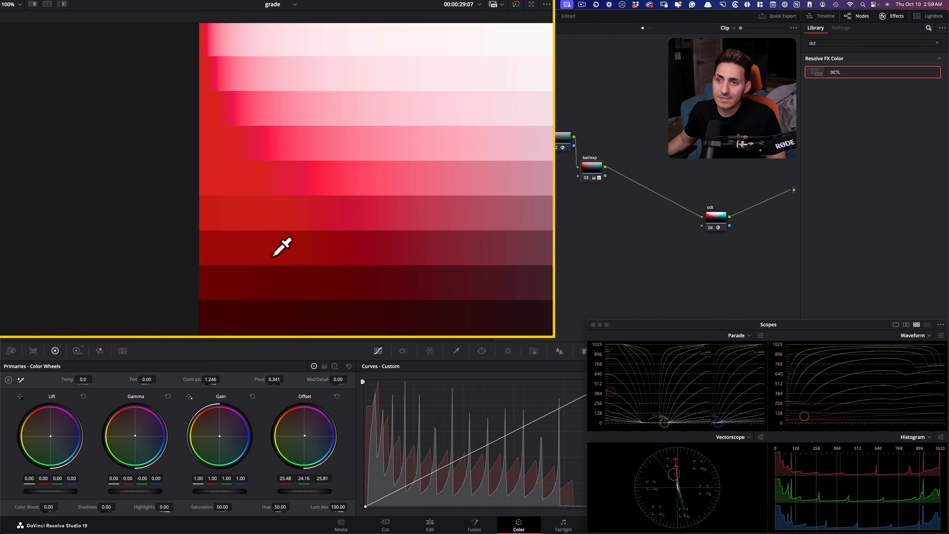
scroll(243, 156, "down", 3)
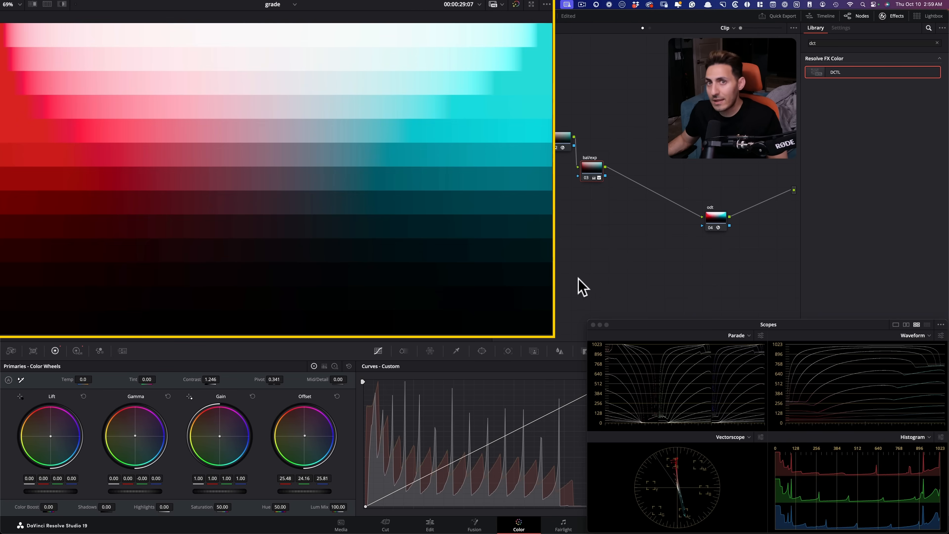
left_click(567, 145)
left_click(593, 170)
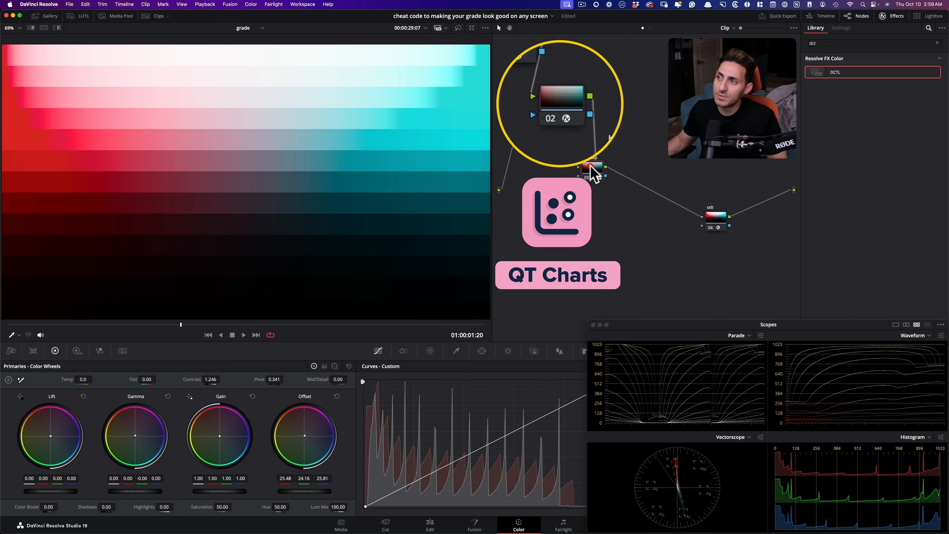
- Disable the QT_Charts node and view the footage's scopes in Nobe OmniScope before returning to DaVinci Resolve
left_click(562, 109)
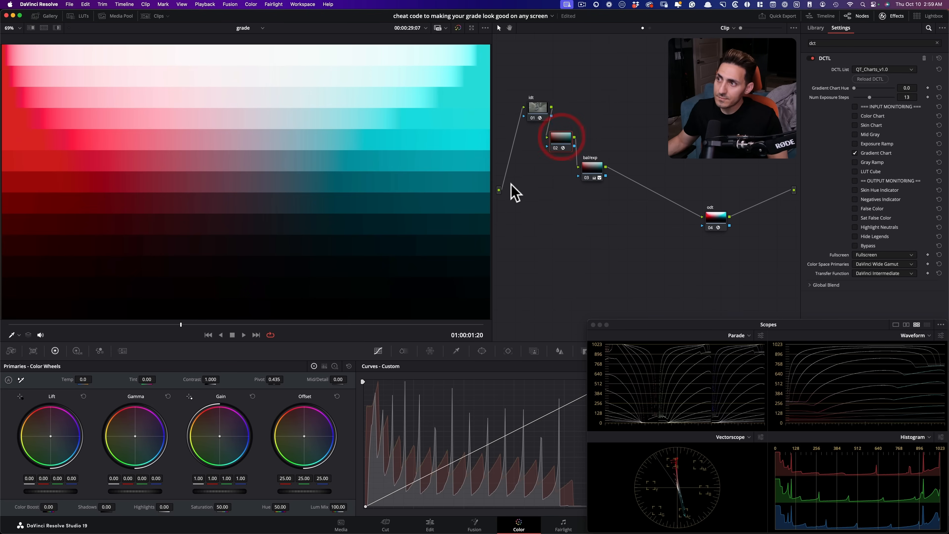
key("cmd+d")
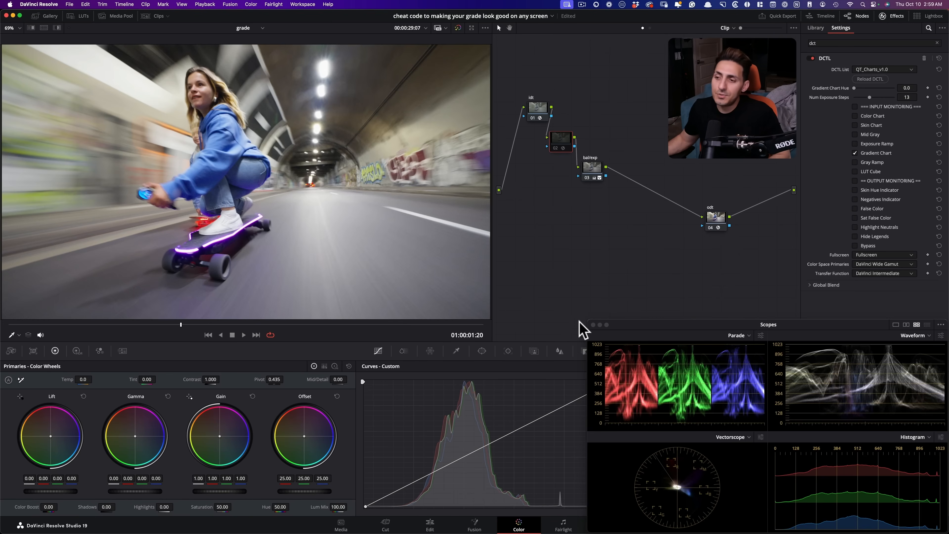
key("super+Tab")
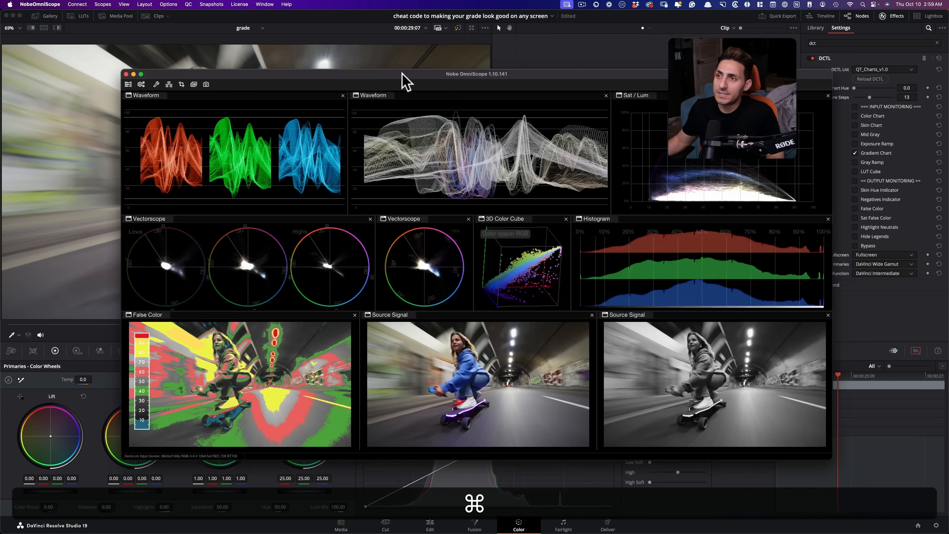
key("super+Tab")
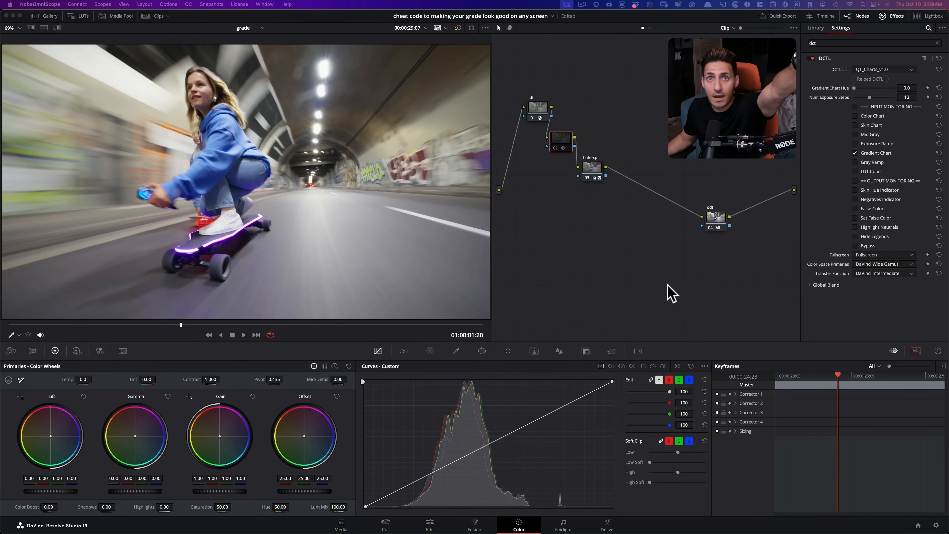
left_click(598, 277)
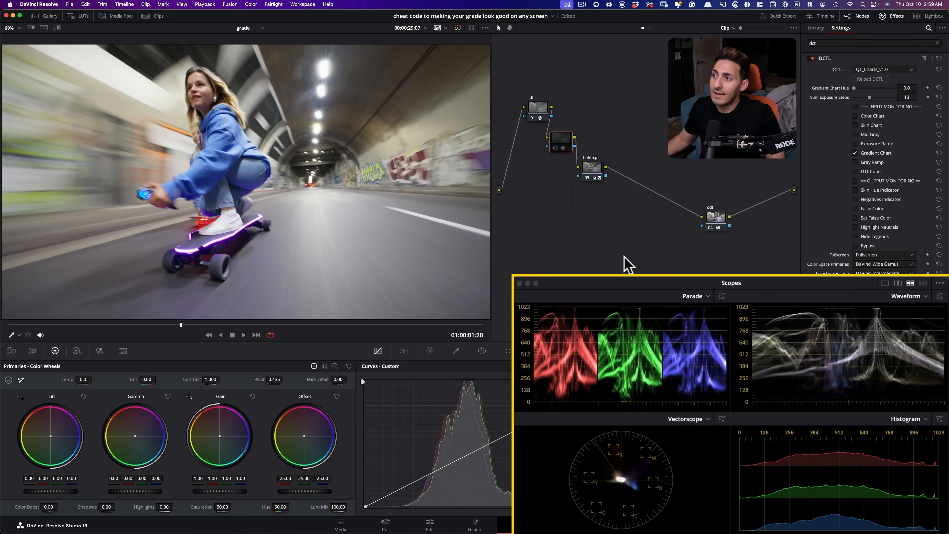
left_click(627, 263)
- Move the QT_Charts node between the bal/exp and odt nodes and re-enable it to show its gradient chart
left_click_drag(561, 142, 651, 191)
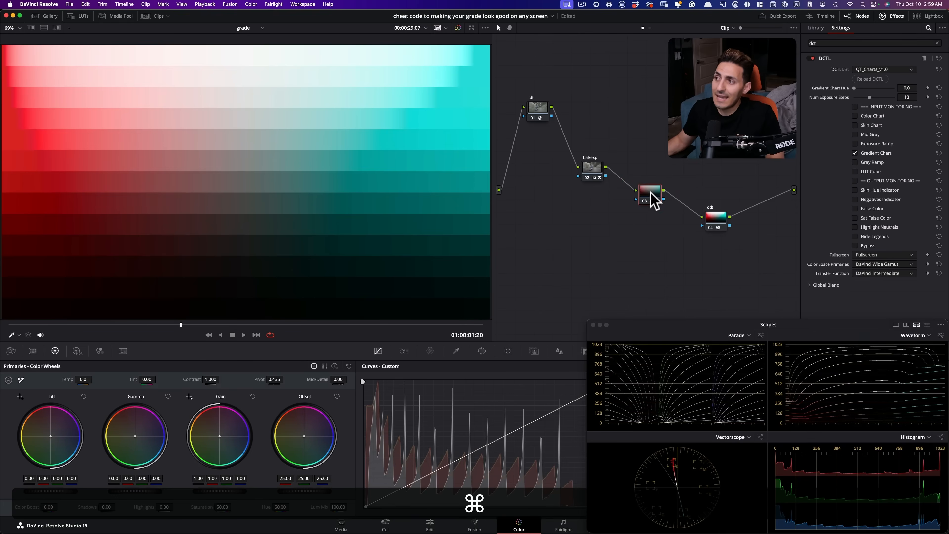